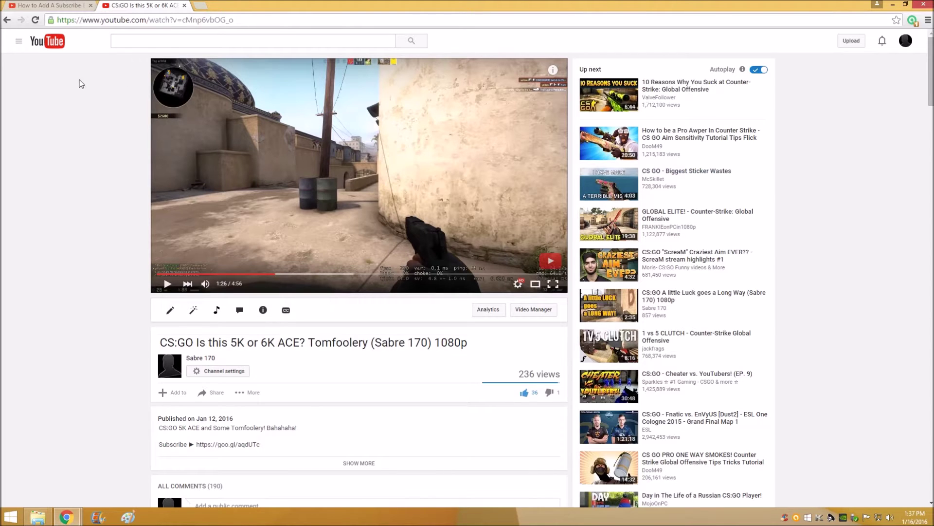
- Navigate from My Channel through Video Manager to Channel > Branding and start adding a watermark
{"action": "left_click", "coordinate": [18, 41]}
{"action": "left_click", "coordinate": [39, 86]}
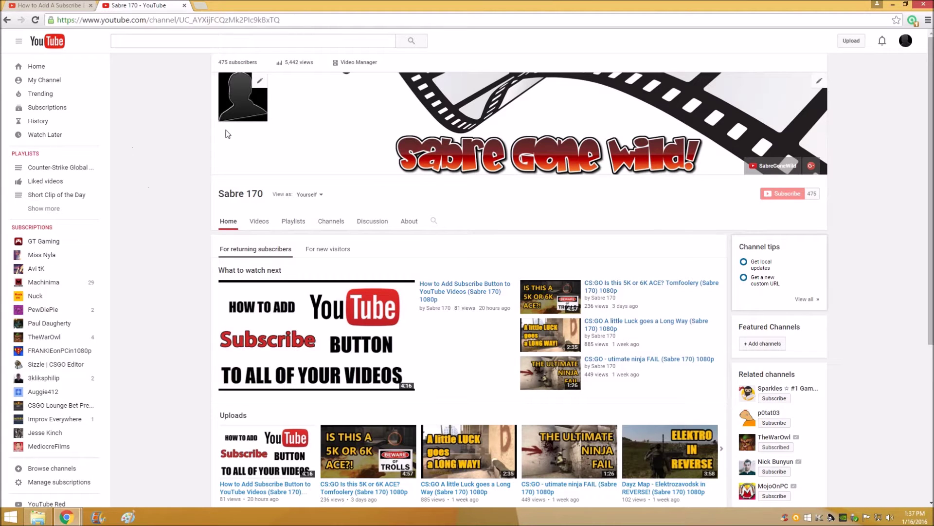
{"action": "left_click", "coordinate": [354, 63]}
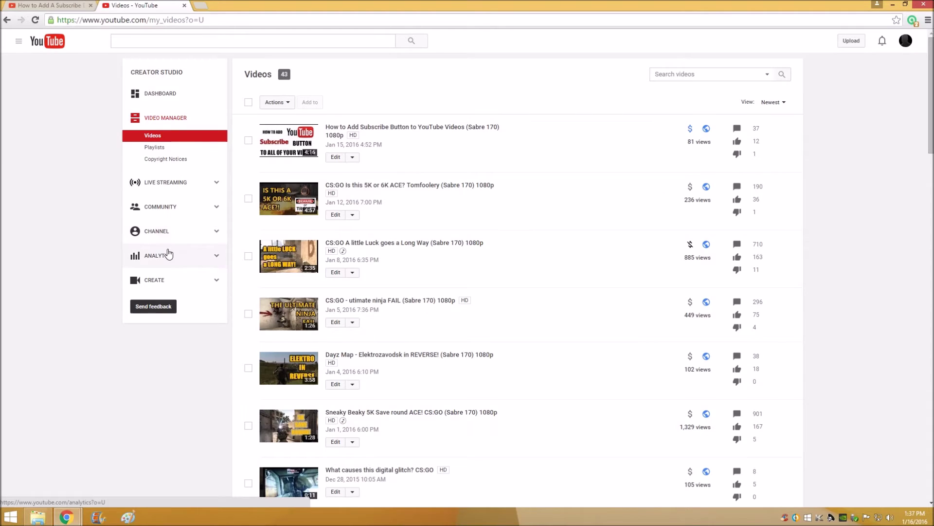
{"action": "left_click", "coordinate": [167, 232]}
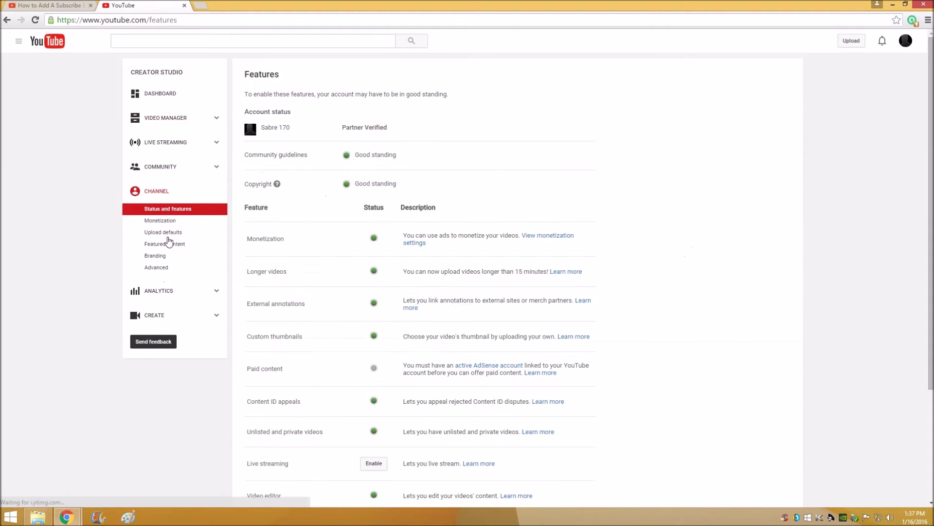
{"action": "left_click", "coordinate": [165, 259]}
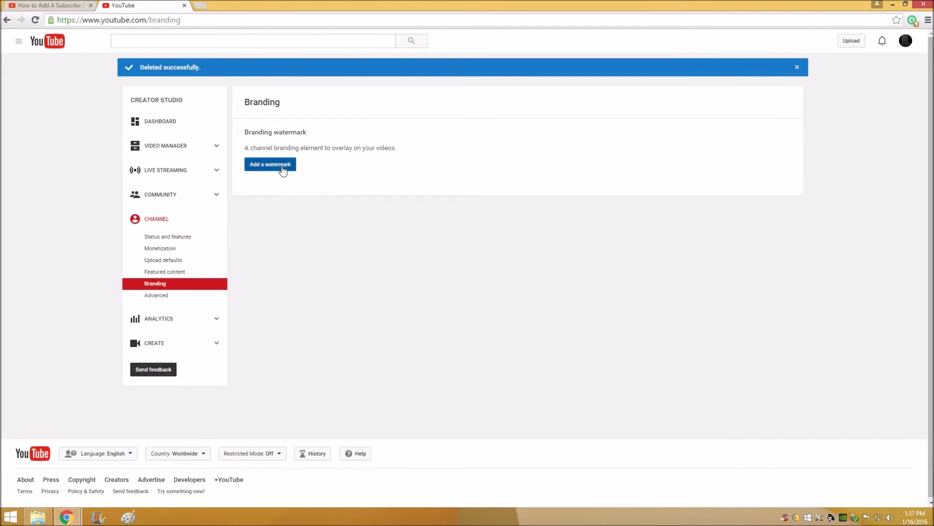
{"action": "left_click", "coordinate": [280, 166]}
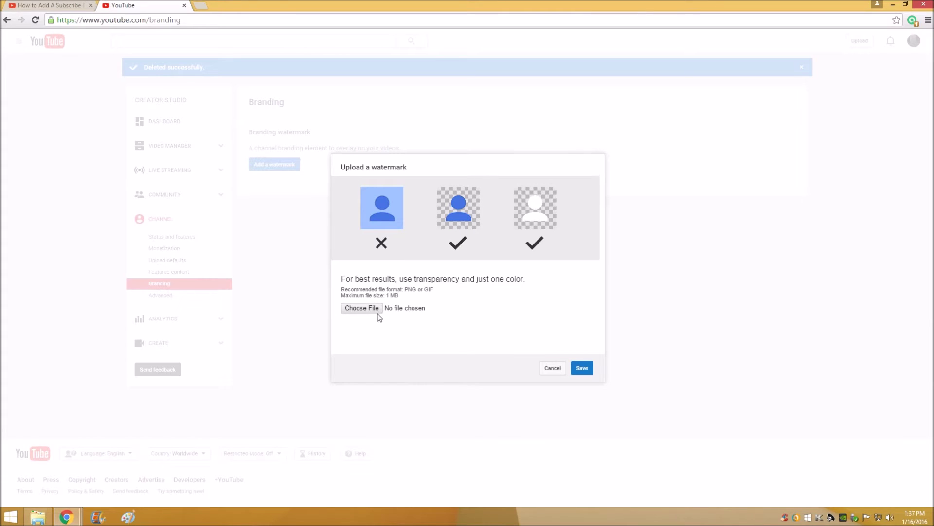
{"action": "left_click", "coordinate": [893, 6]}
- Open a new full-screen Chrome window and search Google for 'subscribe button'
{"action": "double_click", "coordinate": [36, 28]}
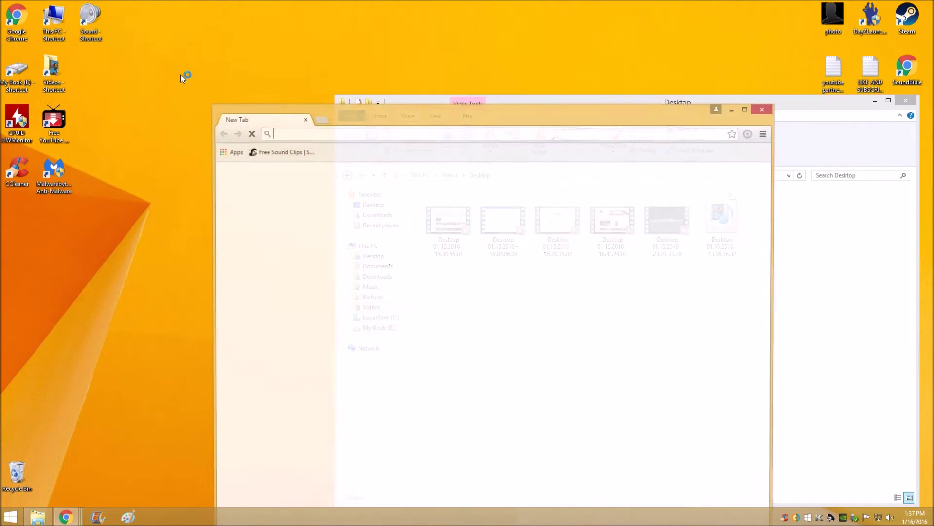
{"action": "left_click", "coordinate": [745, 108]}
{"action": "left_click", "coordinate": [420, 196]}
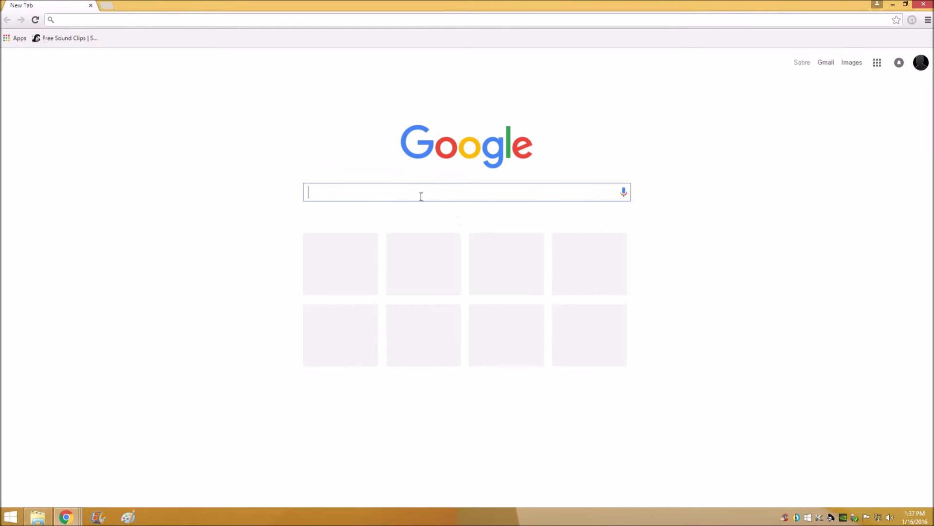
{"action": "type", "text": "sub"}
{"action": "key", "text": "BackSpace"}
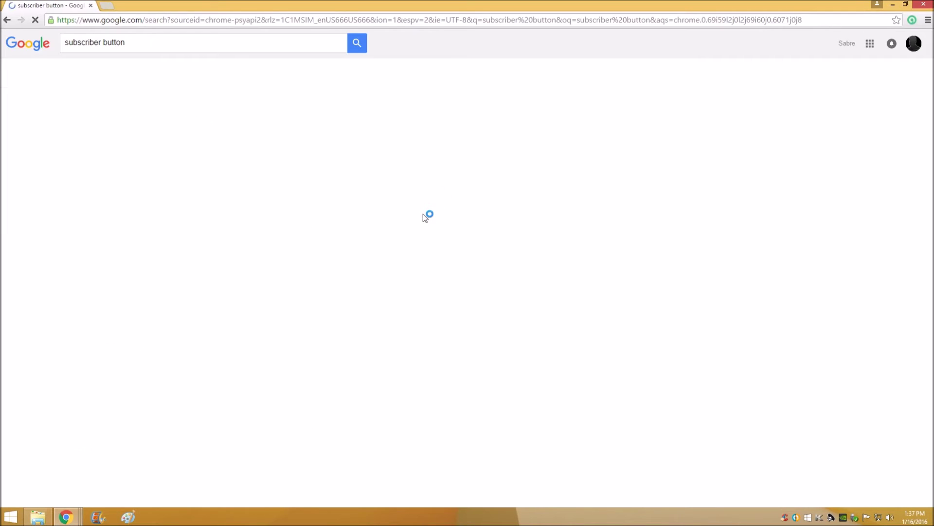
- Browse the image results to the red SUBSCRIBE image, cancel saving it, and close Chrome
{"action": "left_click", "coordinate": [134, 72]}
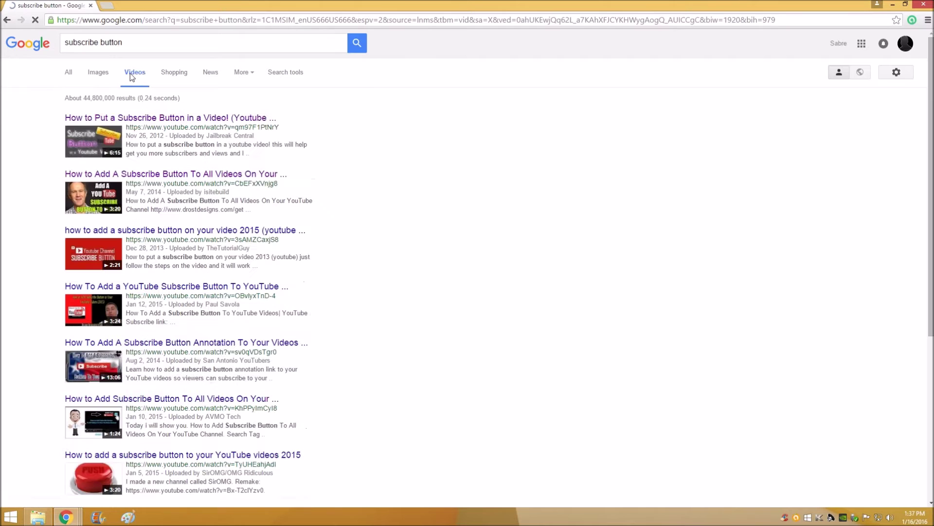
{"action": "left_click", "coordinate": [98, 73]}
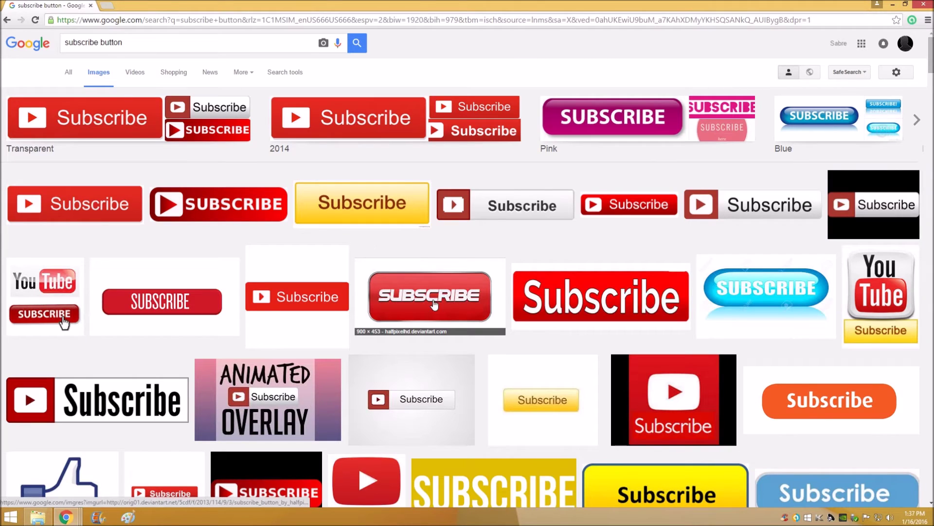
{"action": "right_click", "coordinate": [448, 305]}
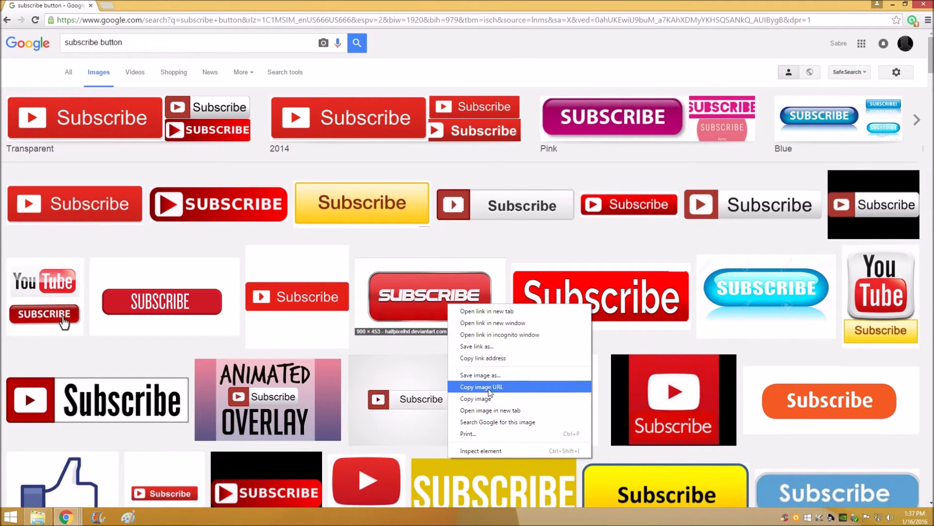
{"action": "left_click", "coordinate": [481, 374]}
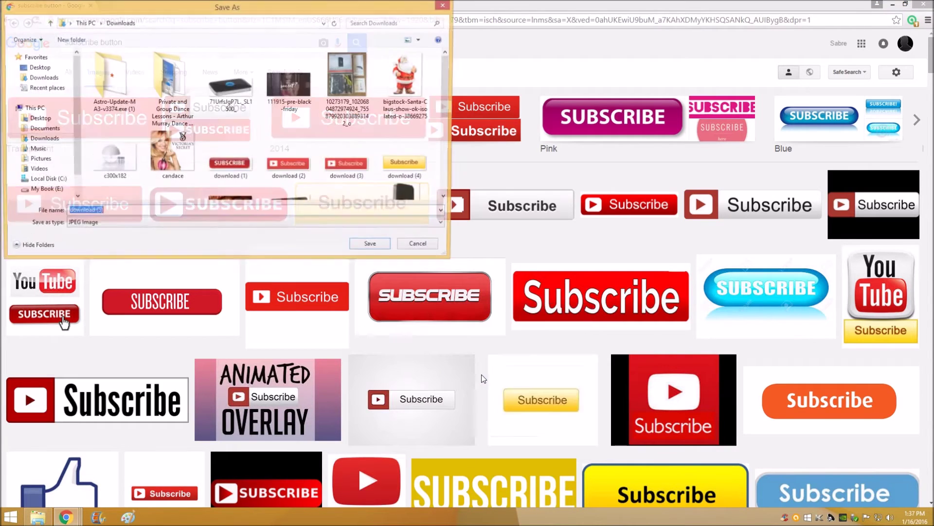
{"action": "left_click", "coordinate": [445, 4]}
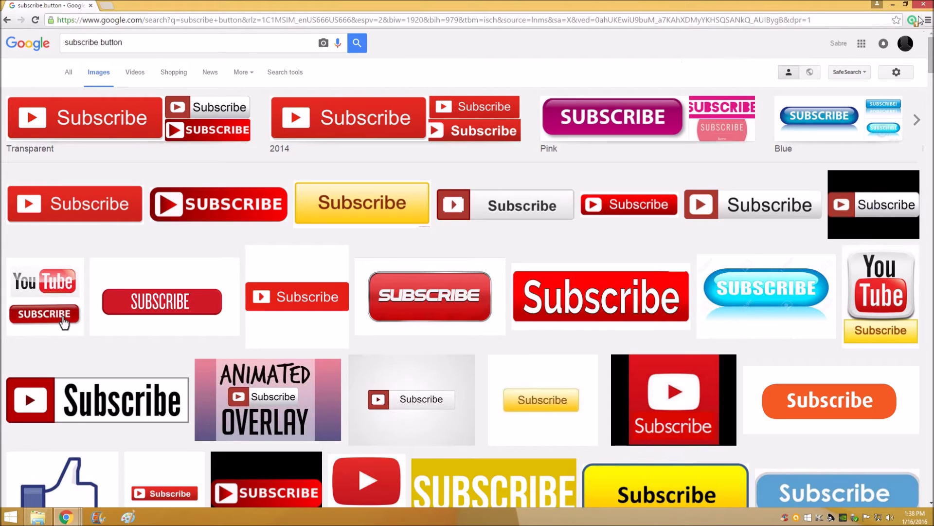
{"action": "left_click", "coordinate": [923, 4]}
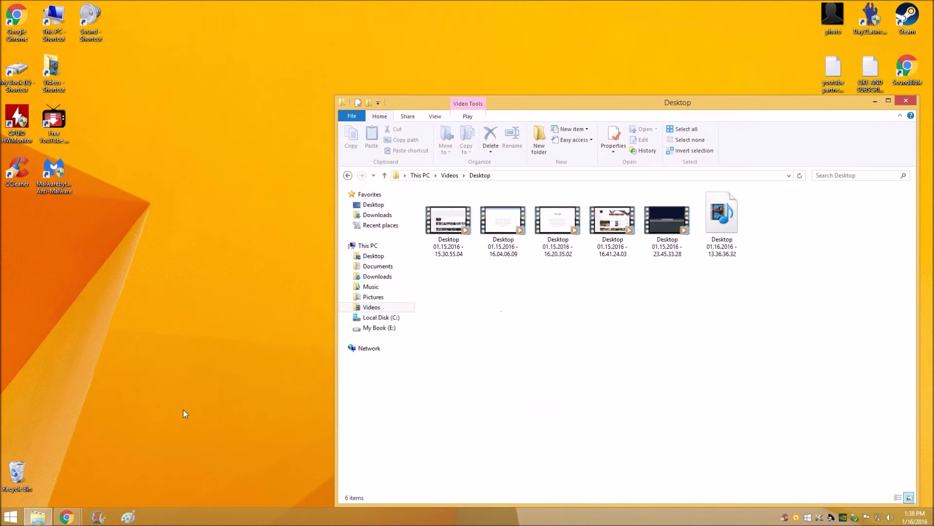
- Upload YouTube-icon-full_color from Downloads as the channel watermark and save it
{"action": "mouse_move", "coordinate": [67, 516]}
{"action": "left_click", "coordinate": [162, 454]}
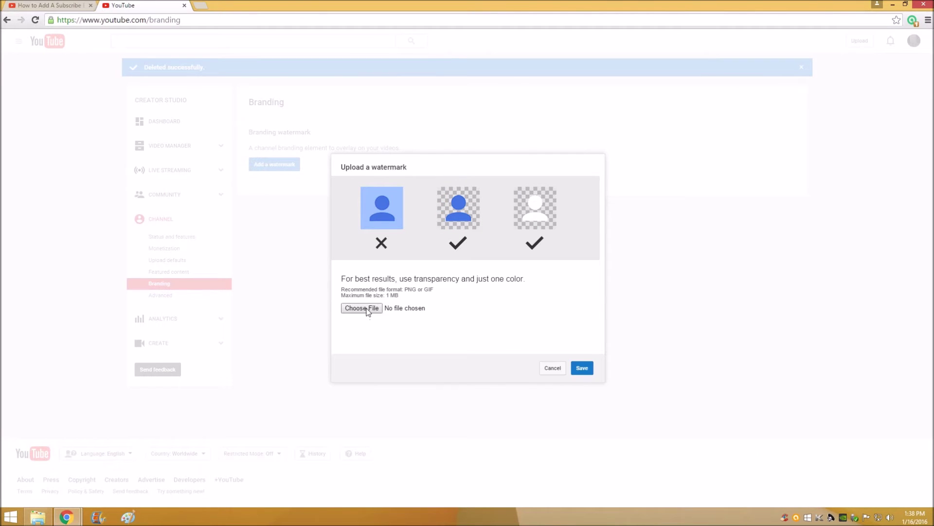
{"action": "left_click", "coordinate": [368, 311]}
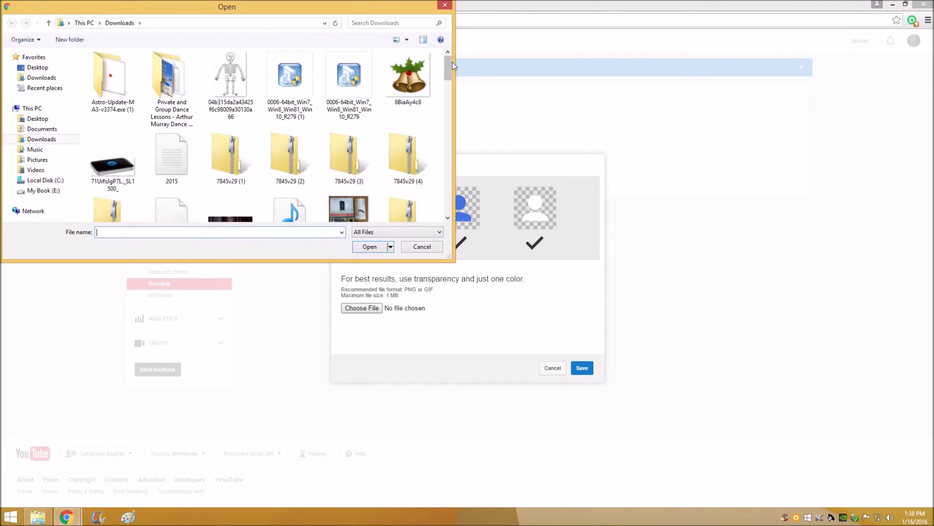
{"action": "left_click_drag", "start_coordinate": [451, 62], "coordinate": [454, 196]}
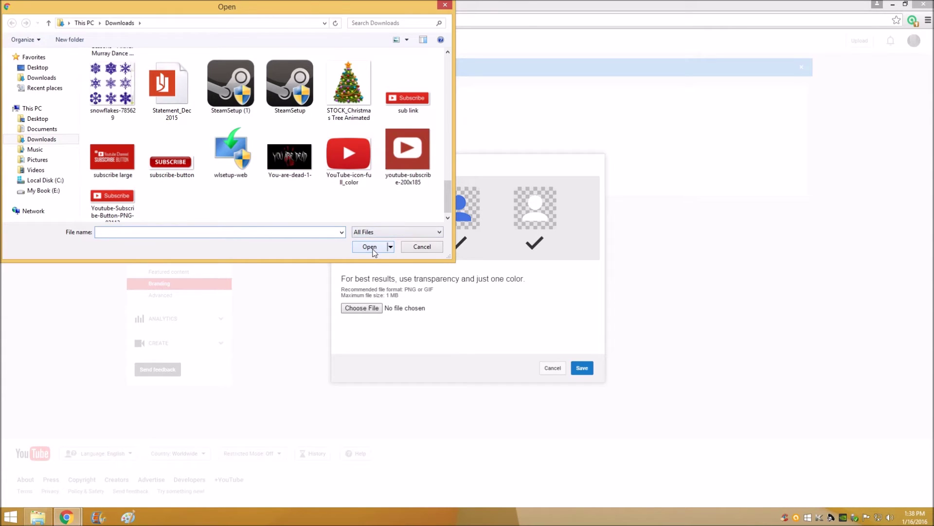
{"action": "double_click", "coordinate": [365, 189]}
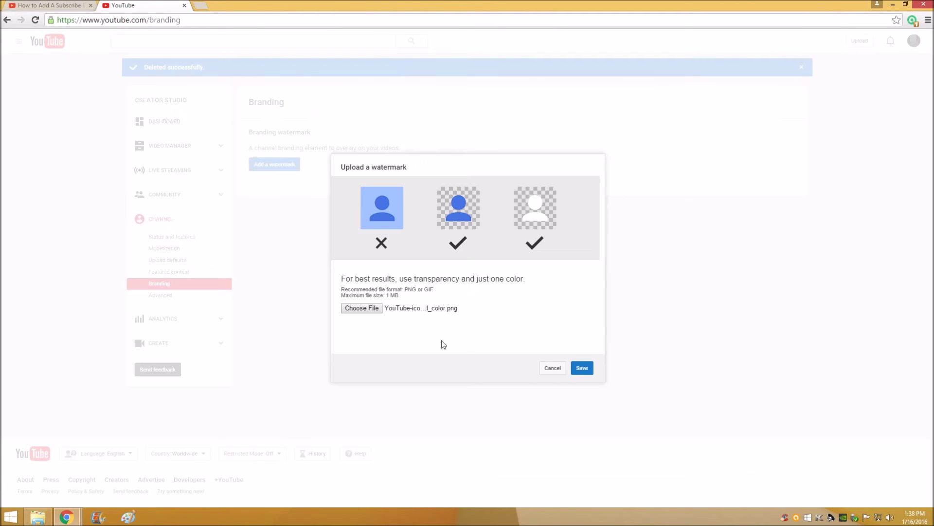
{"action": "left_click", "coordinate": [581, 368]}
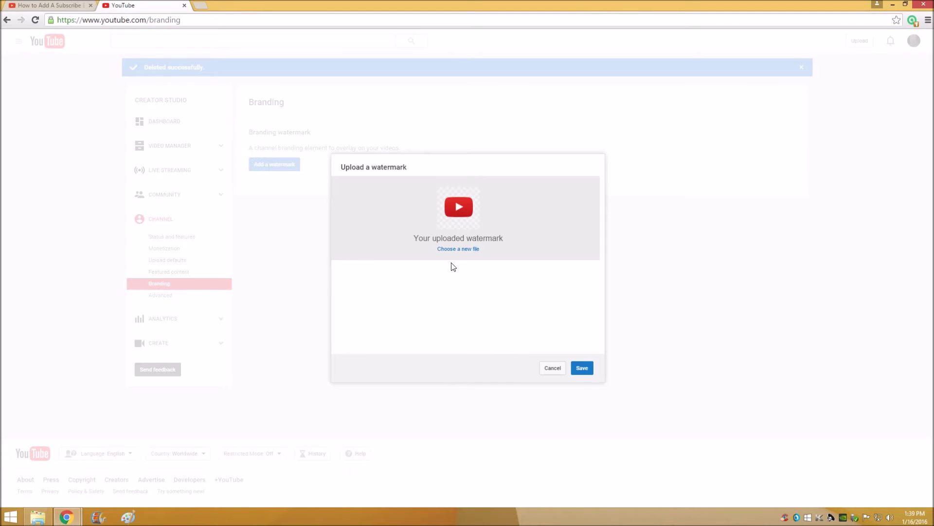
{"action": "left_click", "coordinate": [584, 369]}
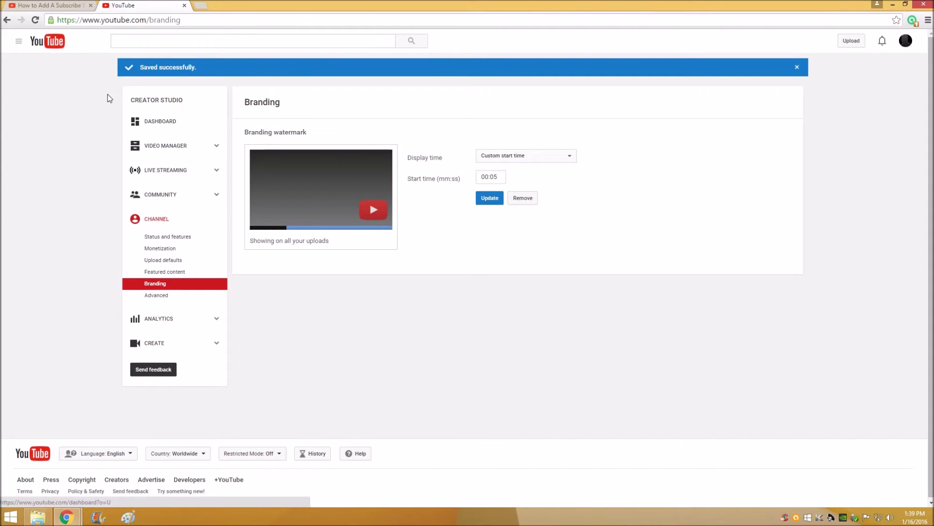
{"action": "left_click", "coordinate": [18, 41]}
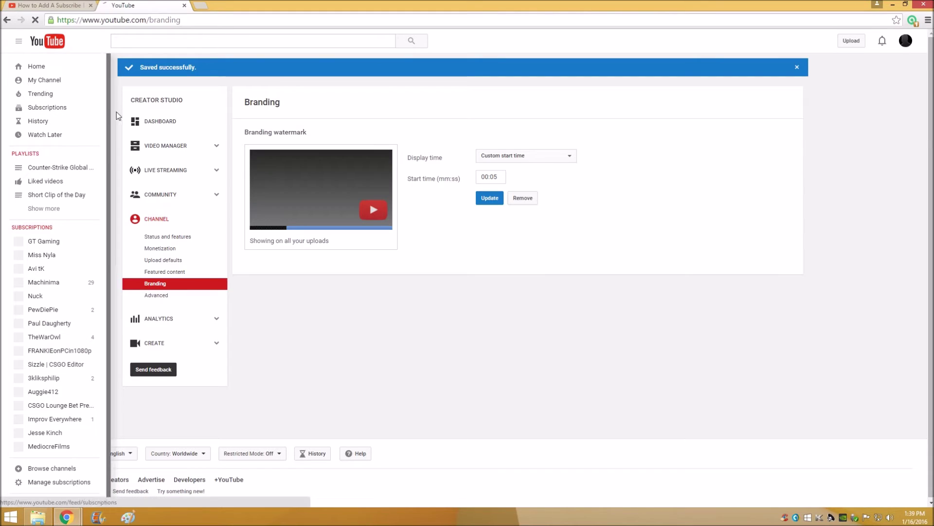
{"action": "left_click", "coordinate": [362, 203]}
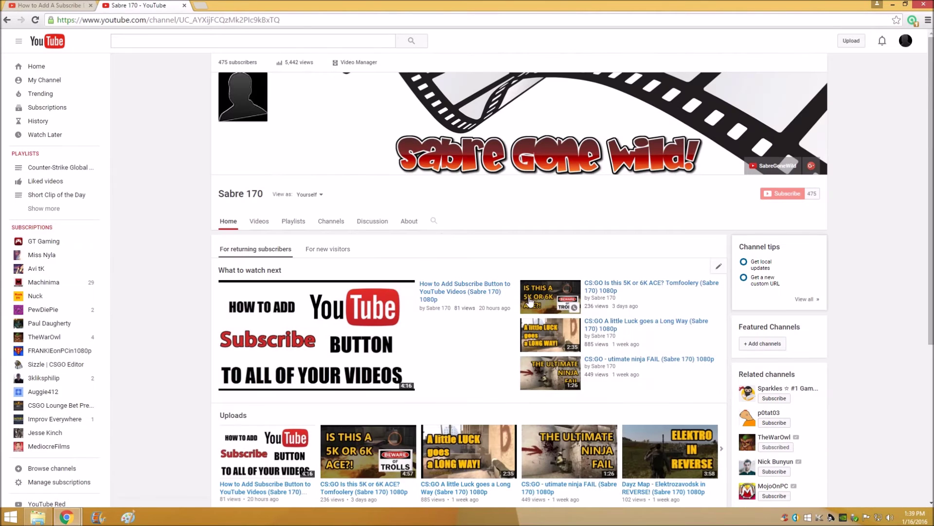
{"action": "left_click", "coordinate": [531, 301]}
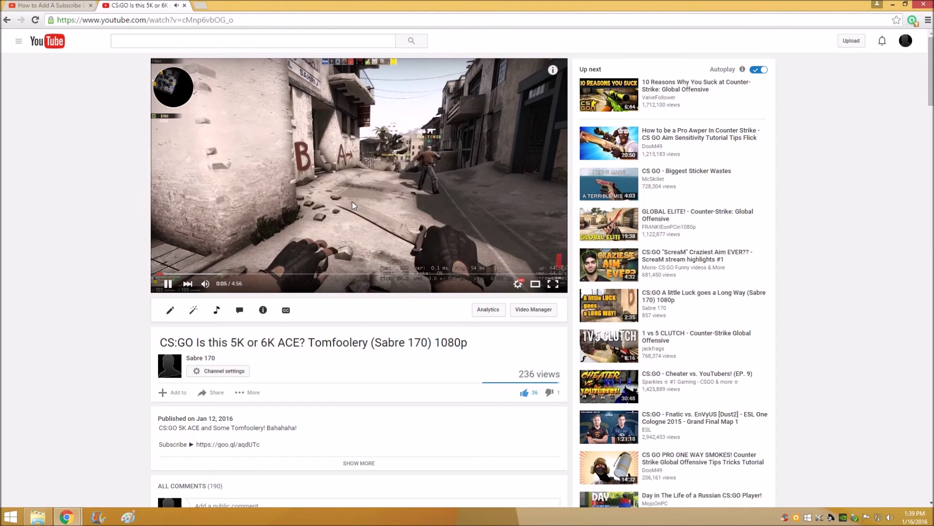
{"action": "left_click", "coordinate": [547, 265]}
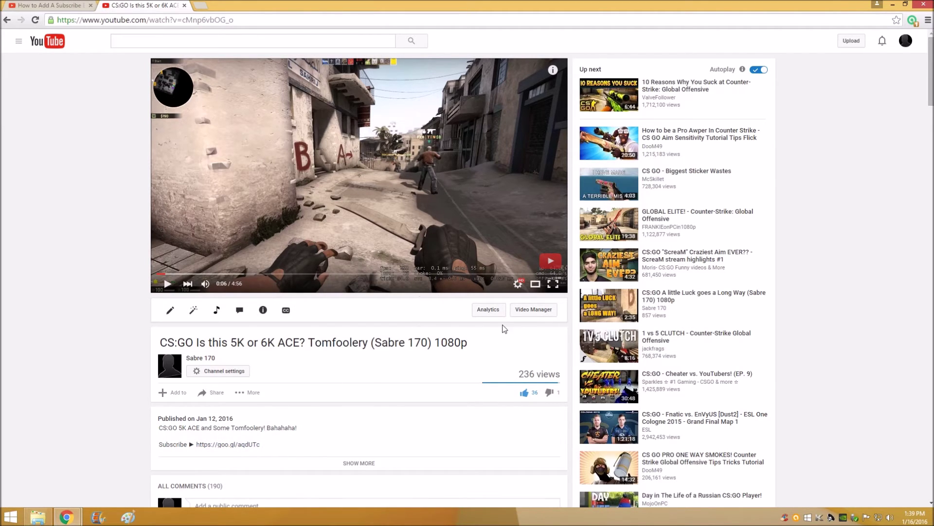
- Switch from the paused CS:GO video to the subscribe-button tutorial and subscribe to its channel
{"action": "mouse_move", "coordinate": [551, 267]}
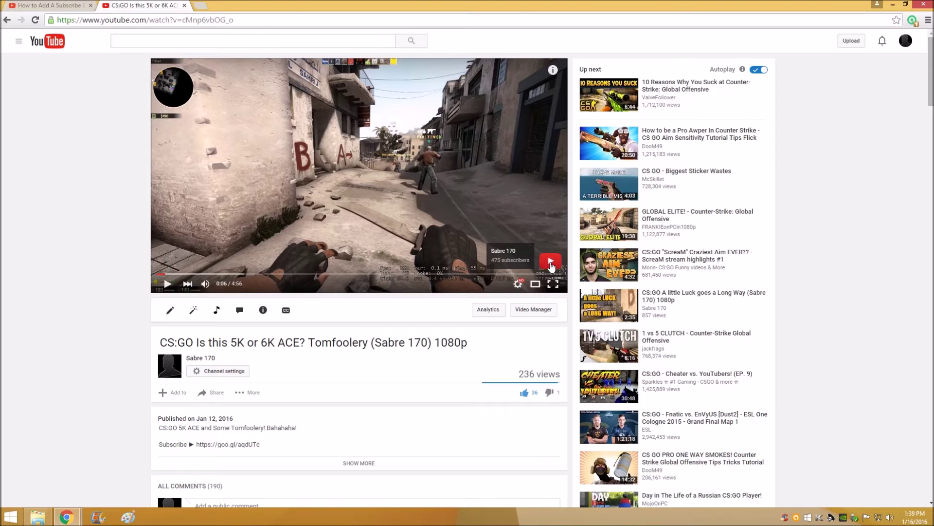
{"action": "left_click", "coordinate": [65, 7]}
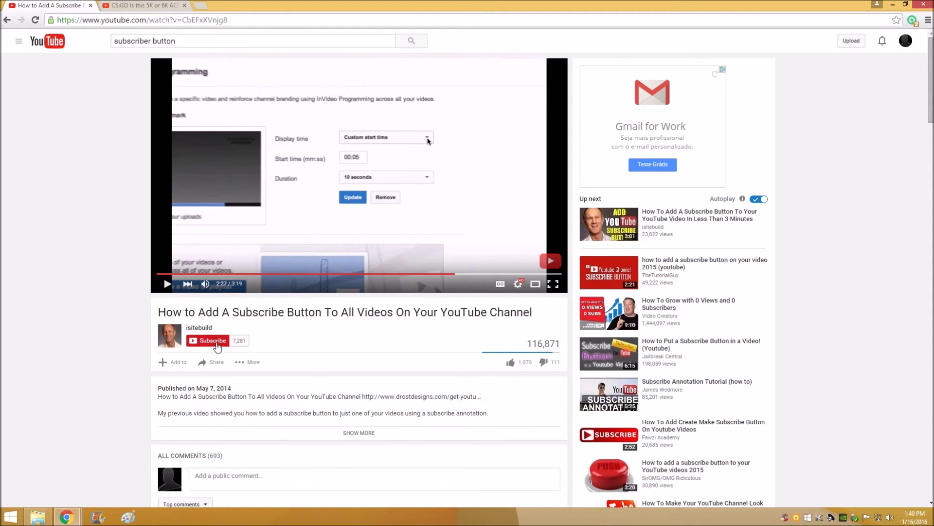
{"action": "left_click", "coordinate": [216, 343]}
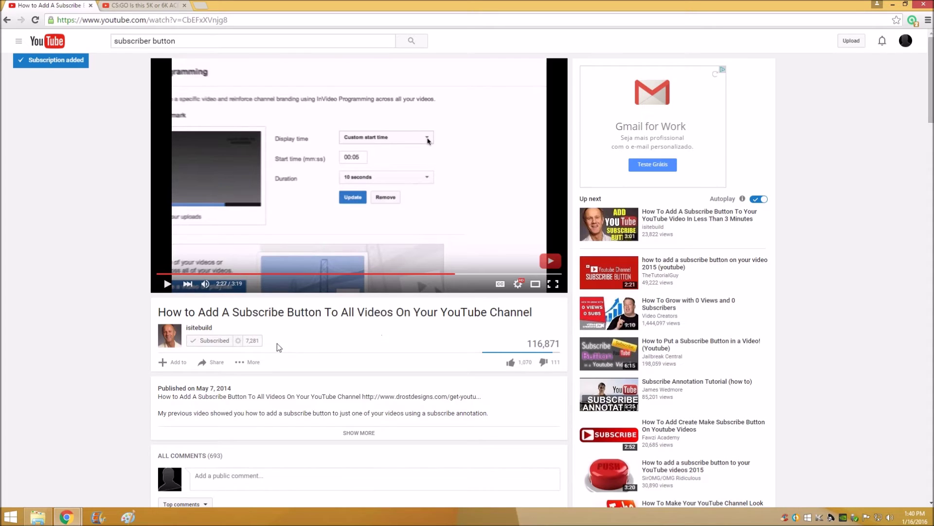
- Unsubscribe from the tutorial's channel, close the isitebuild tab, and return to the CS:GO video
{"action": "left_click", "coordinate": [226, 343]}
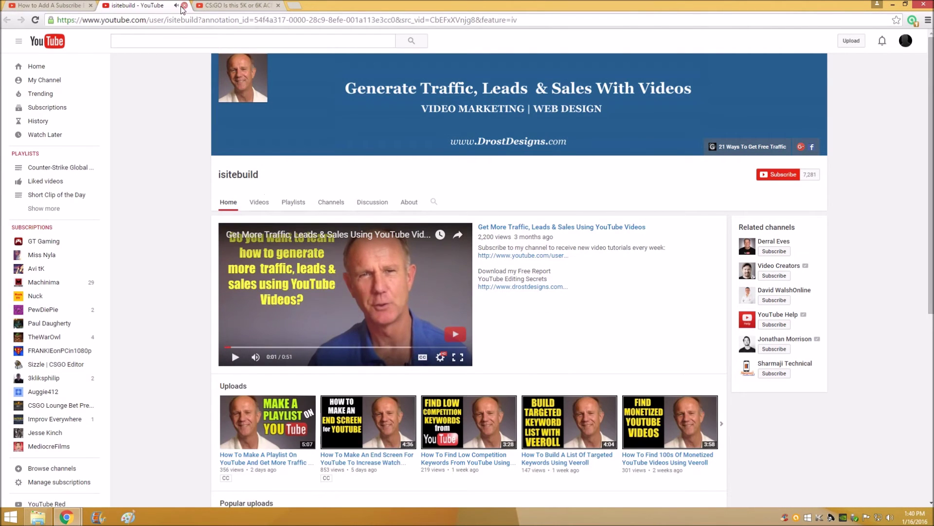
{"action": "key", "text": "ctrl+w"}
{"action": "left_click", "coordinate": [148, 10]}
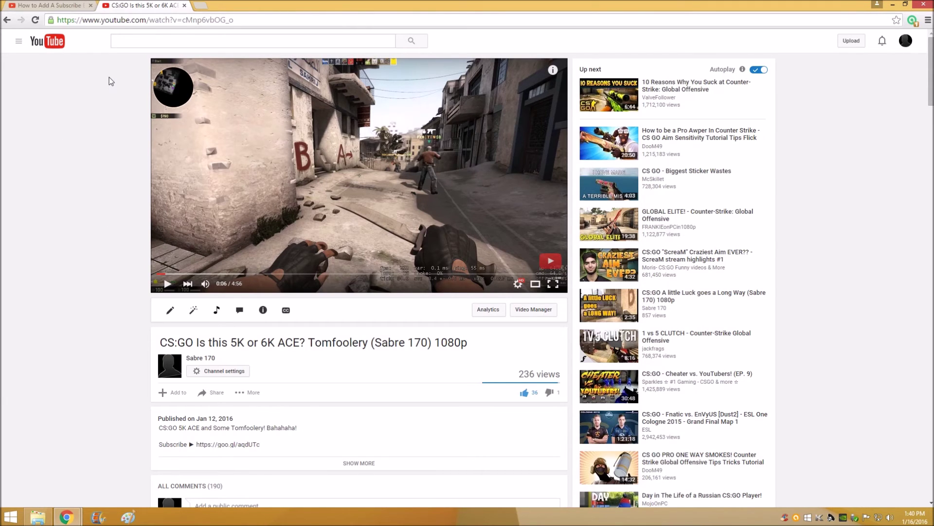
- Close the subscribe-button tutorial video tab
{"action": "left_click", "coordinate": [57, 6]}
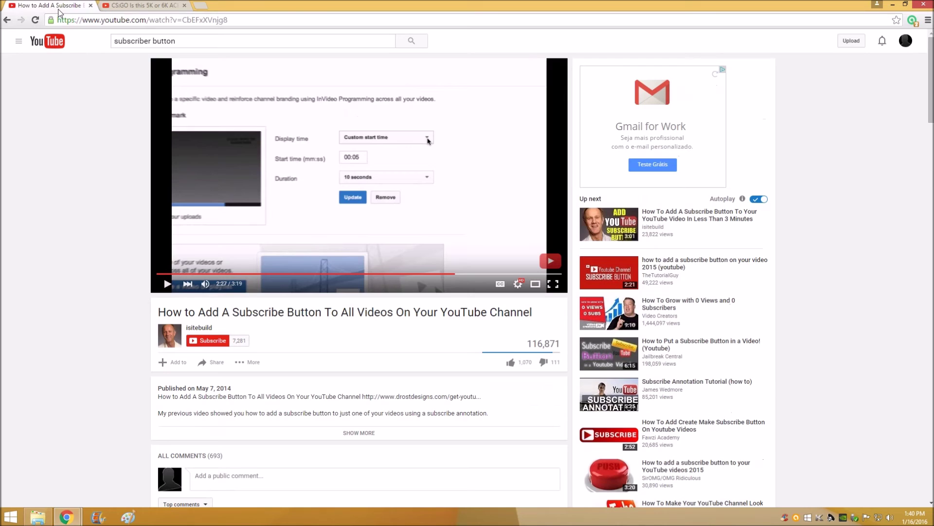
{"action": "left_click", "coordinate": [91, 5]}
{"action": "left_click", "coordinate": [19, 41]}
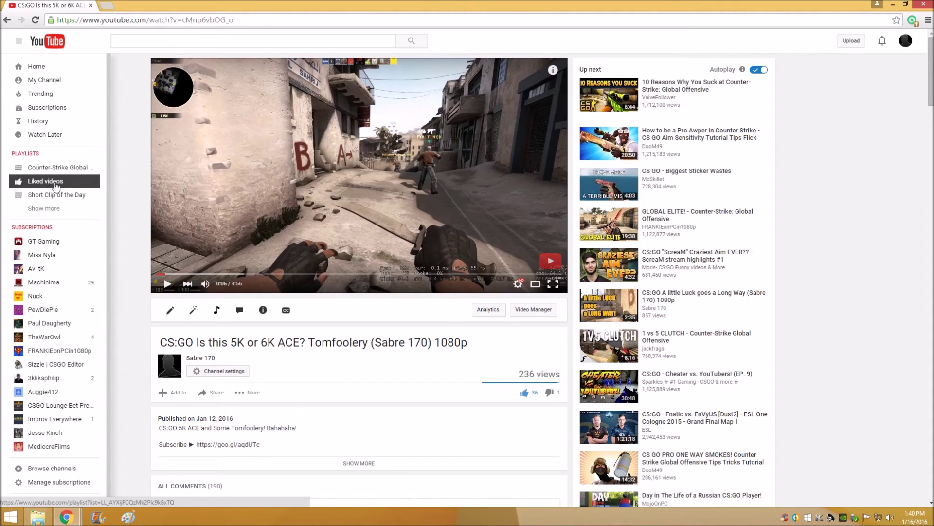
{"action": "left_click", "coordinate": [824, 75]}
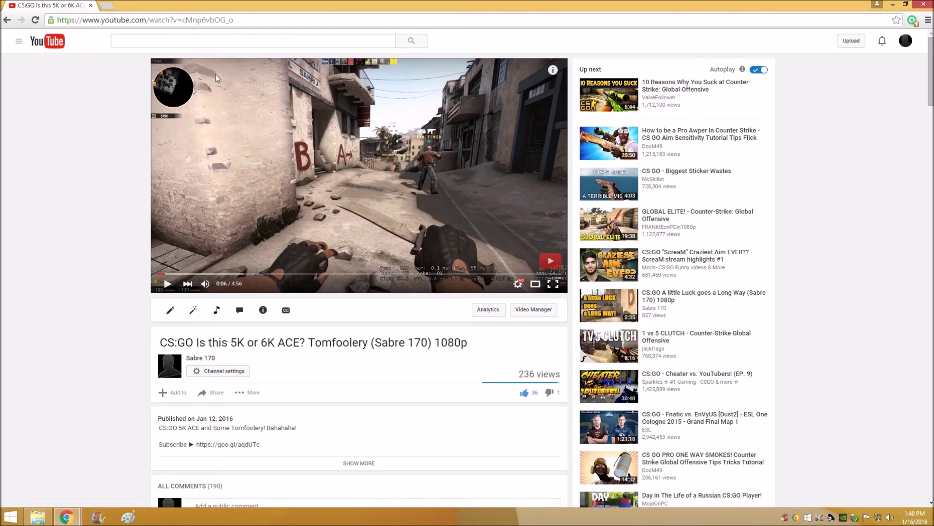
- Go through My Channel and Video Manager to the Channel > Branding settings
{"action": "left_click", "coordinate": [19, 40]}
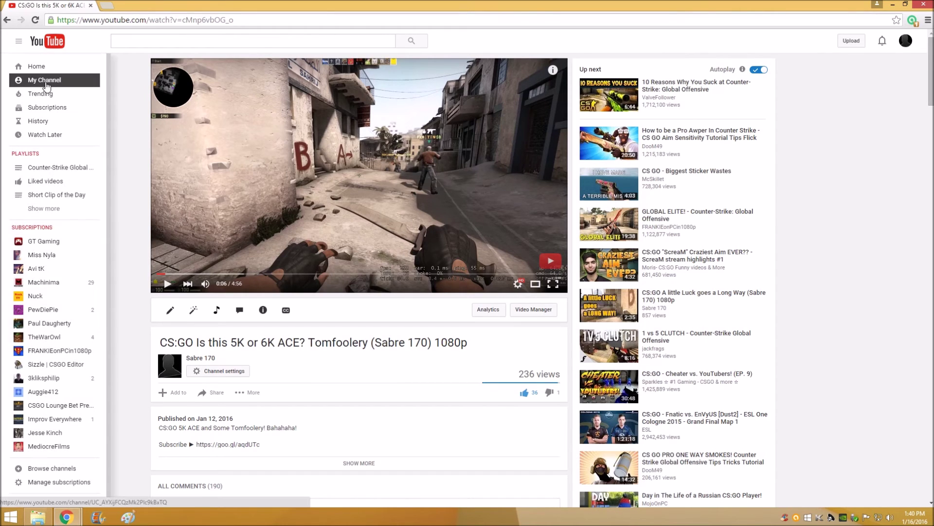
{"action": "left_click", "coordinate": [46, 85]}
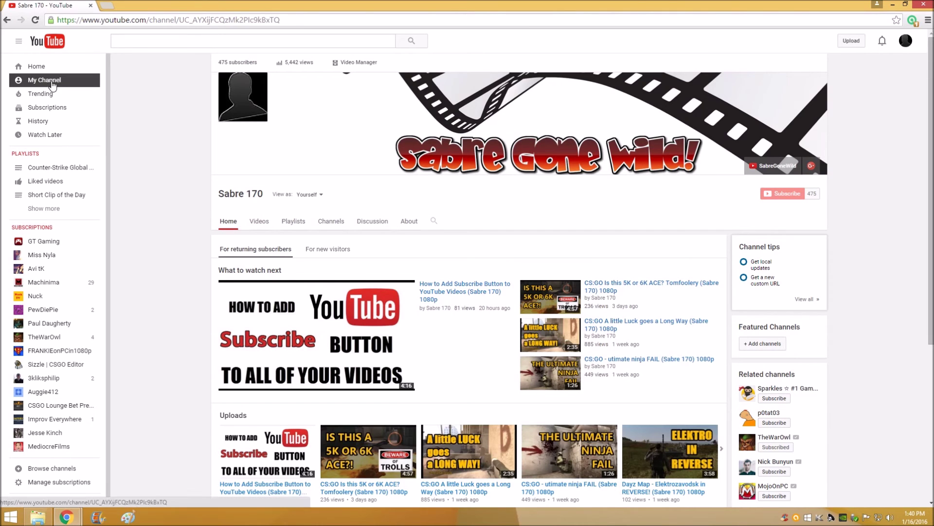
{"action": "left_click", "coordinate": [354, 63]}
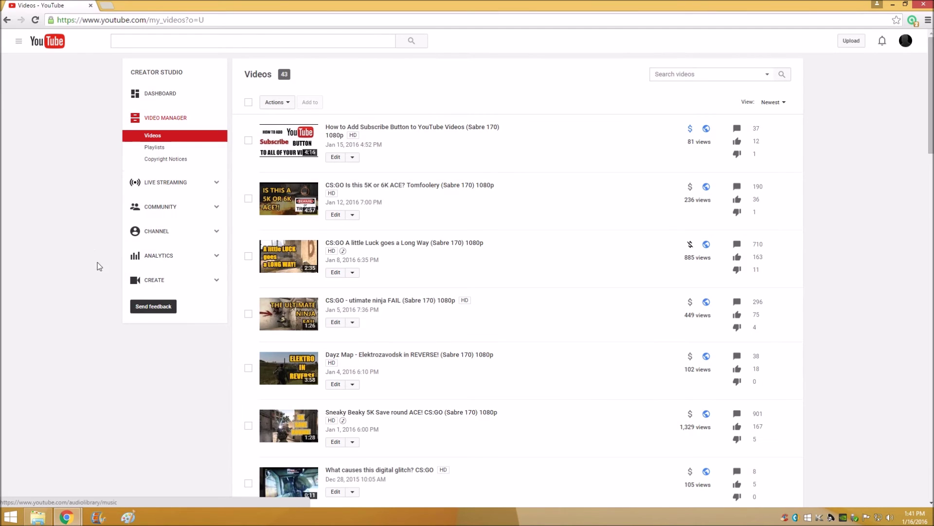
{"action": "left_click", "coordinate": [160, 236]}
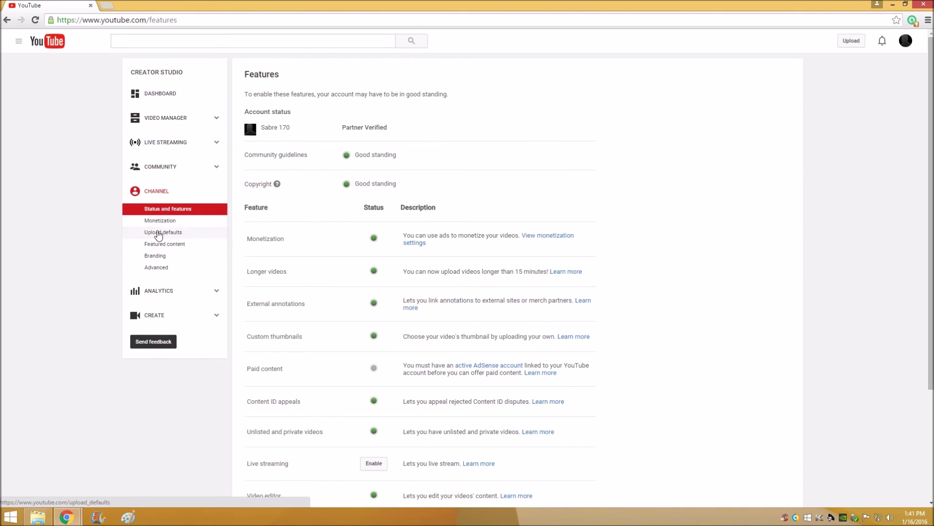
{"action": "left_click", "coordinate": [157, 257]}
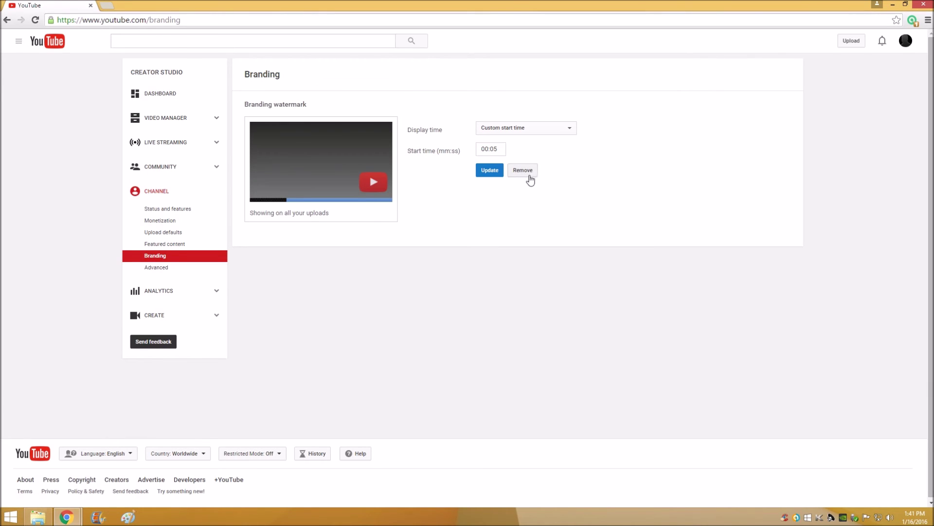
- Remove the old watermark and upload YouTube-icon-full_color.png from Downloads as the new one, then save
{"action": "left_click", "coordinate": [490, 170]}
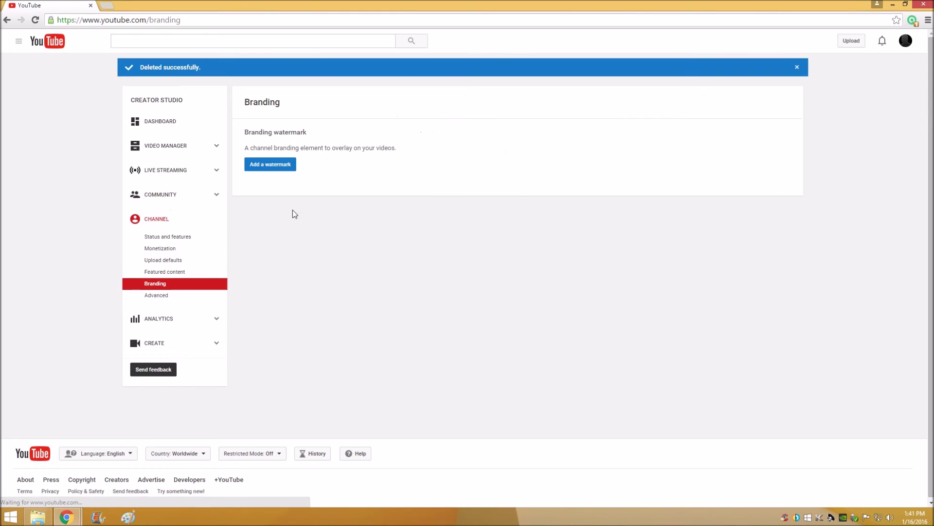
{"action": "left_click", "coordinate": [273, 165]}
{"action": "left_click", "coordinate": [363, 308]}
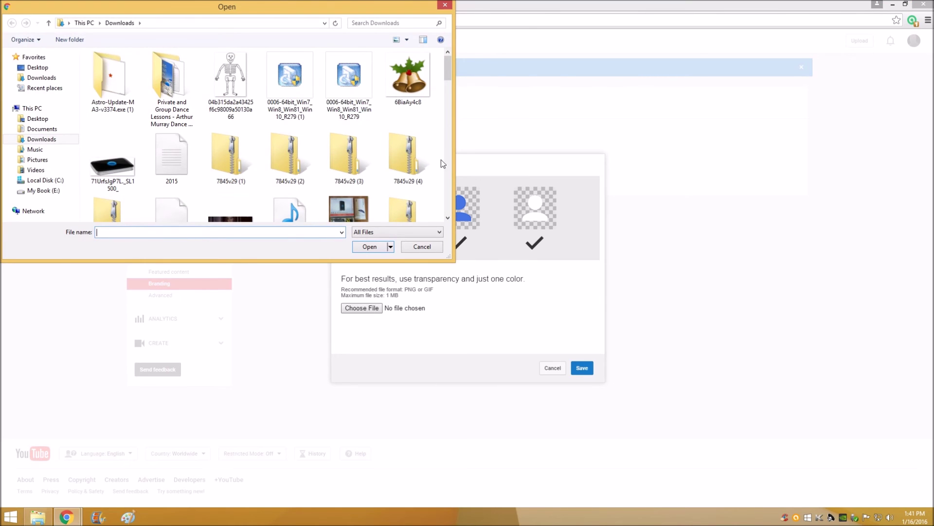
{"action": "left_click_drag", "start_coordinate": [448, 73], "coordinate": [453, 176]}
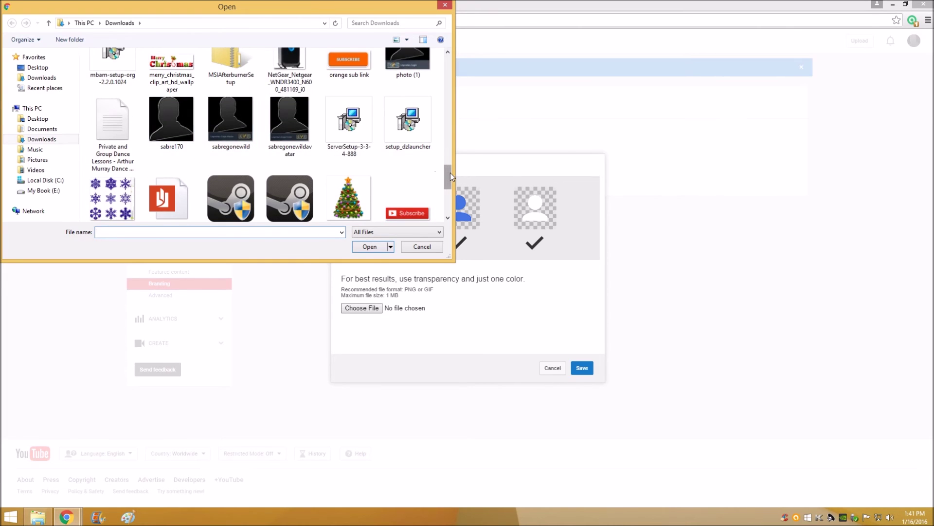
{"action": "left_click_drag", "start_coordinate": [451, 173], "coordinate": [452, 195]}
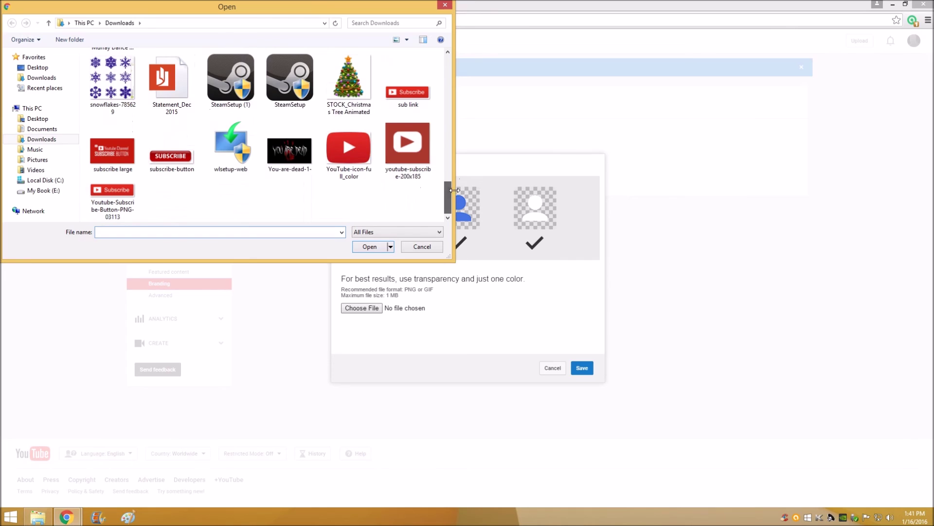
{"action": "left_click", "coordinate": [347, 148]}
{"action": "left_click", "coordinate": [380, 247]}
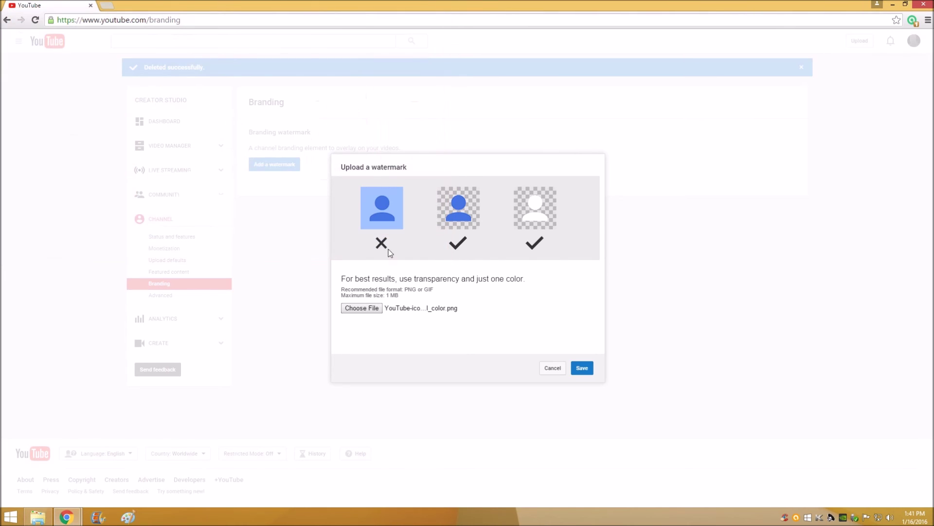
{"action": "left_click", "coordinate": [582, 368]}
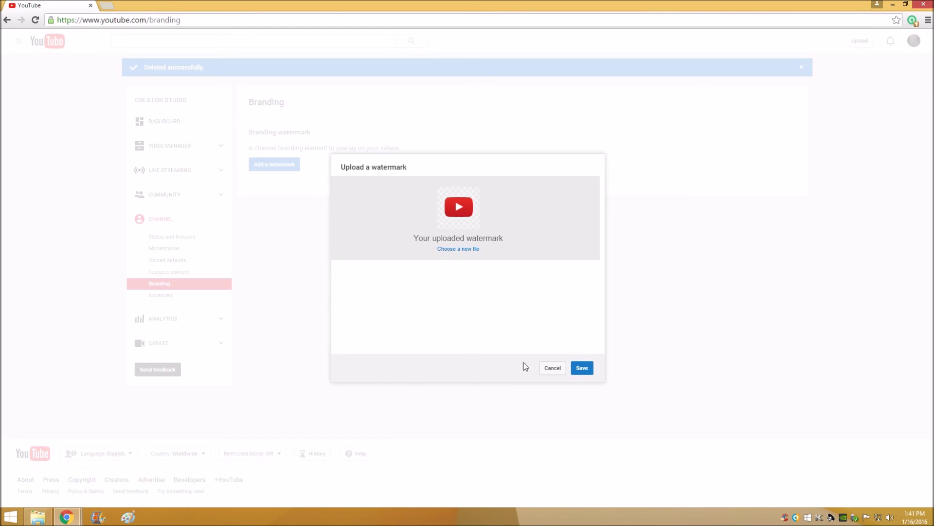
{"action": "left_click", "coordinate": [583, 368]}
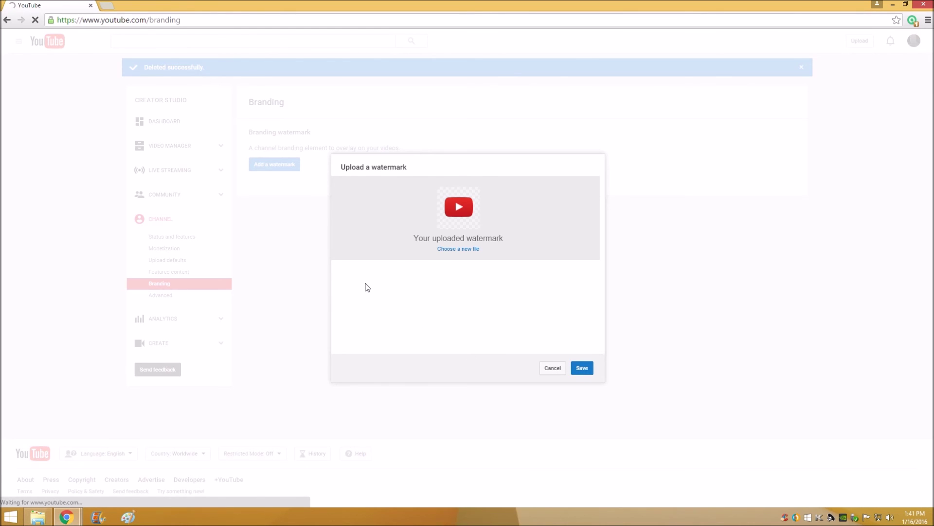